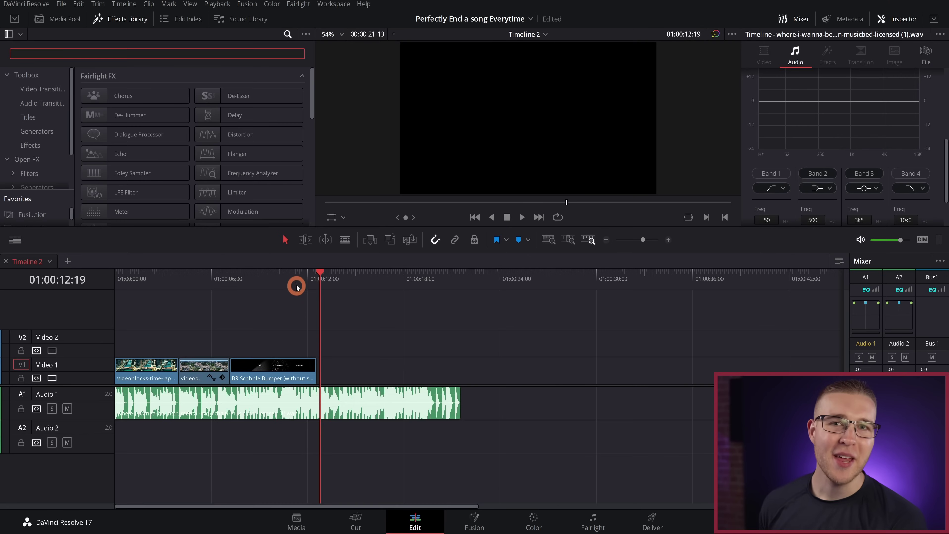
Step: Play through the edit and park the playhead on the end beat at 01:00:12:14
{"action": "mouse_move", "coordinate": [305, 294]}
{"action": "left_mouse_down"}
{"action": "mouse_move", "coordinate": [156, 304]}
{"action": "mouse_move", "coordinate": [289, 310]}
{"action": "left_mouse_up"}
{"action": "left_click", "coordinate": [328, 373]}
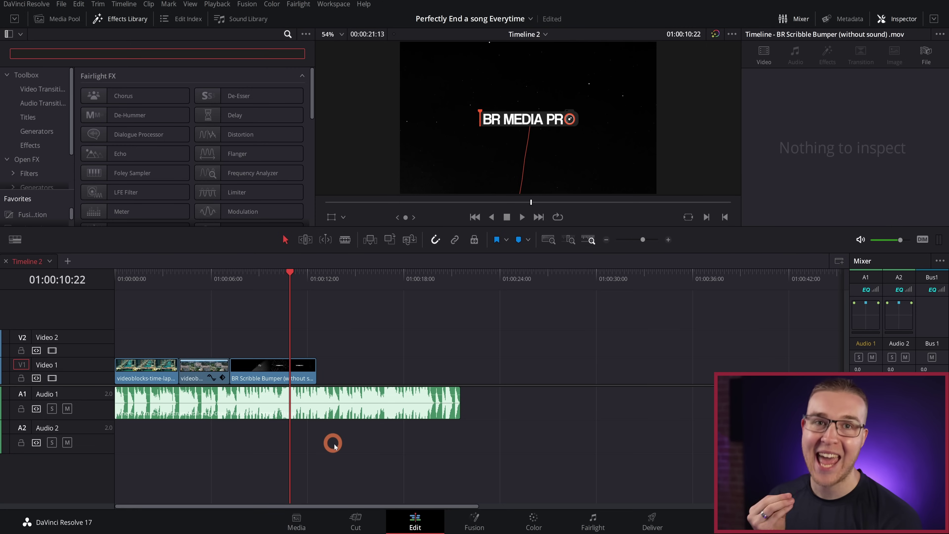
{"action": "key", "text": "space"}
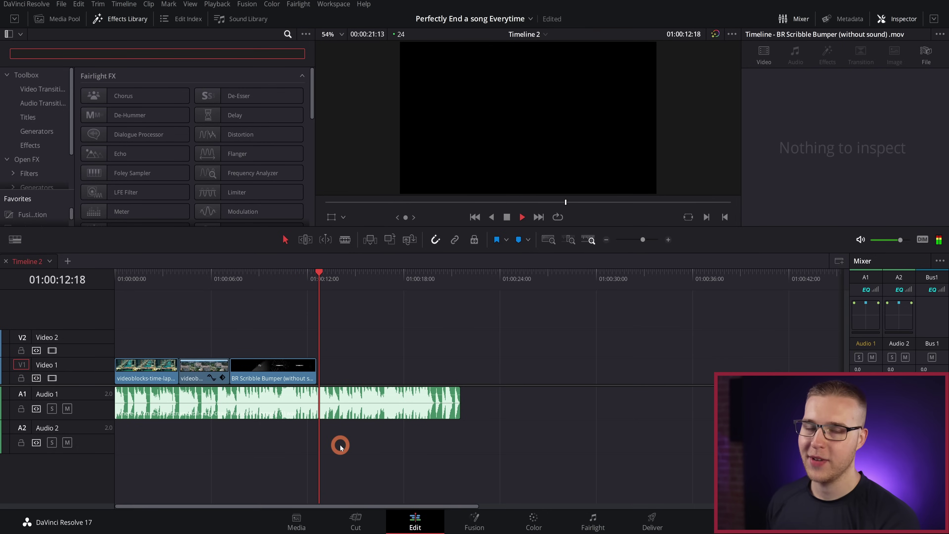
{"action": "left_click", "coordinate": [321, 281]}
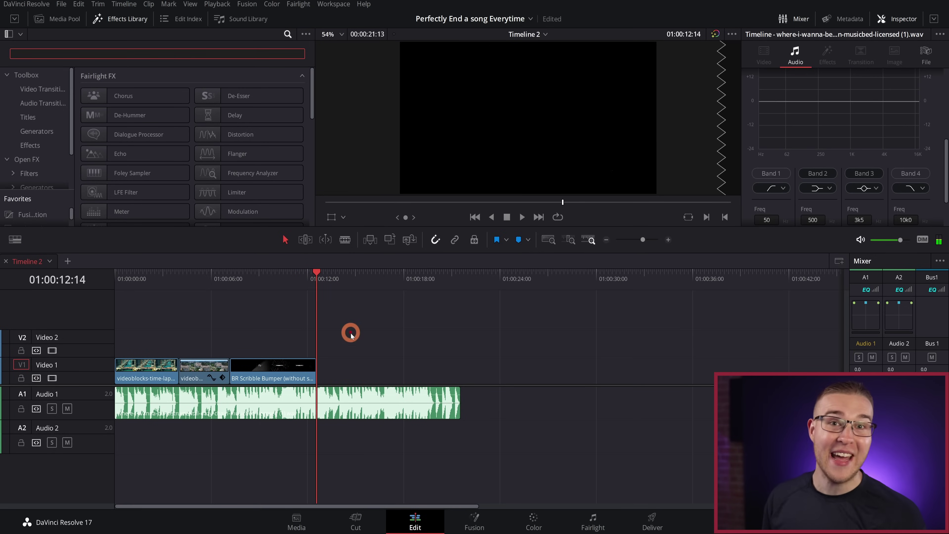
Step: Split the Audio 1 music at 01:00:12:14 and delete everything after the cut
{"action": "key", "text": "ctrl+equal"}
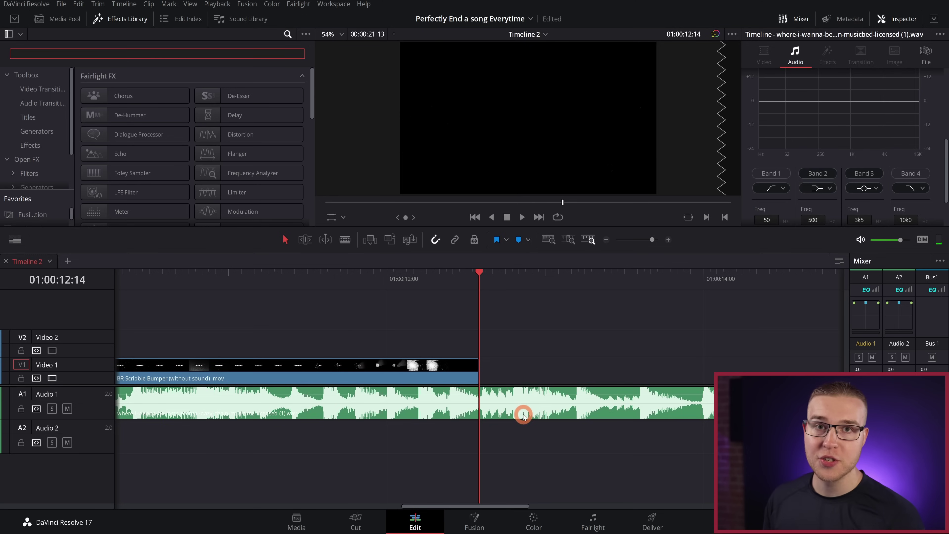
{"action": "left_click", "coordinate": [523, 415]}
{"action": "key", "text": "ctrl+b"}
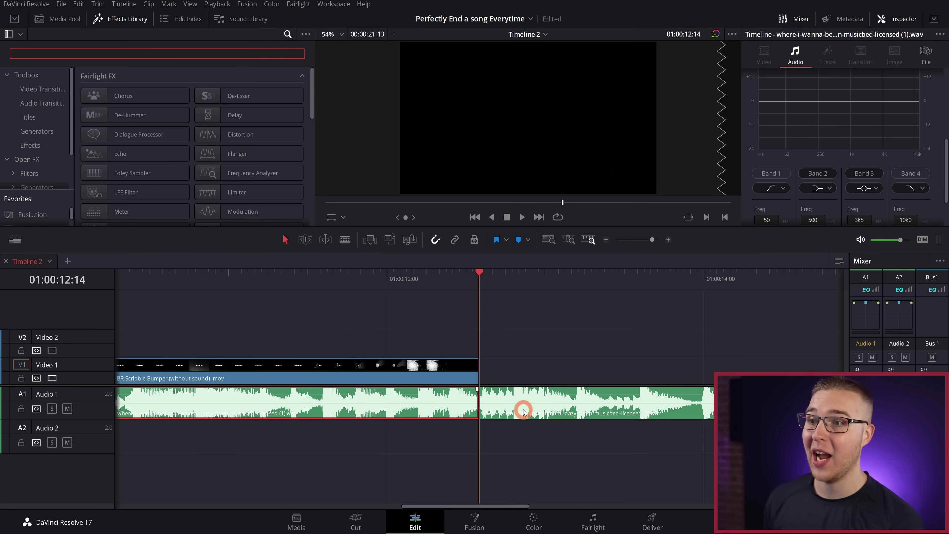
{"action": "left_click", "coordinate": [523, 411]}
{"action": "key", "text": "Delete"}
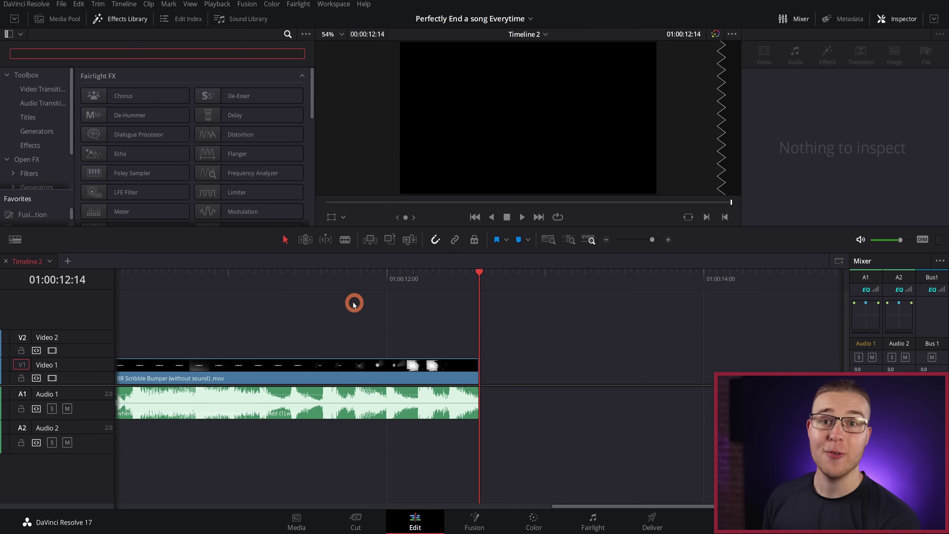
Step: Play back the music's new ending from just before the cut
{"action": "left_click_drag", "start_coordinate": [239, 281], "coordinate": [186, 276]}
{"action": "left_click", "coordinate": [379, 324]}
{"action": "key", "text": "space"}
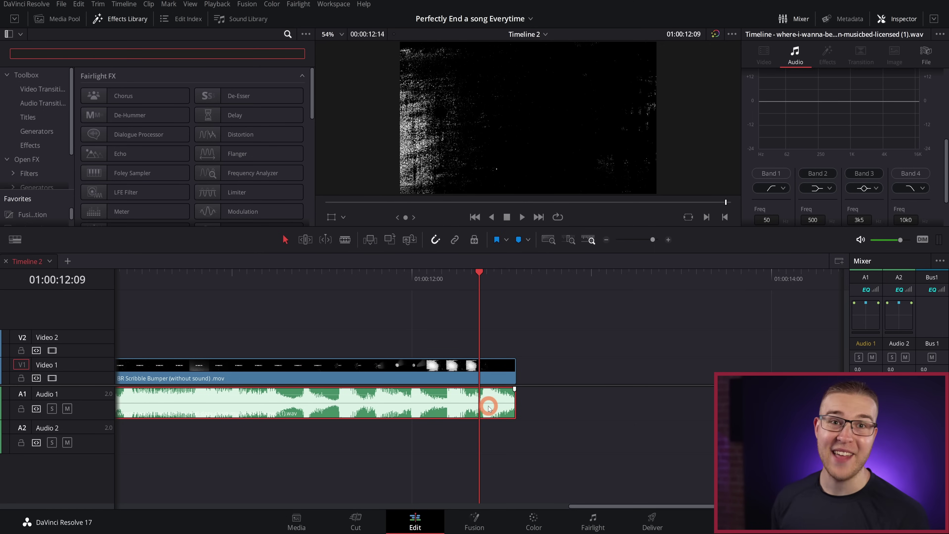
Step: Drag the short music tail down to Audio 2 and convert it into Compound Clip 17
{"action": "left_click", "coordinate": [491, 406]}
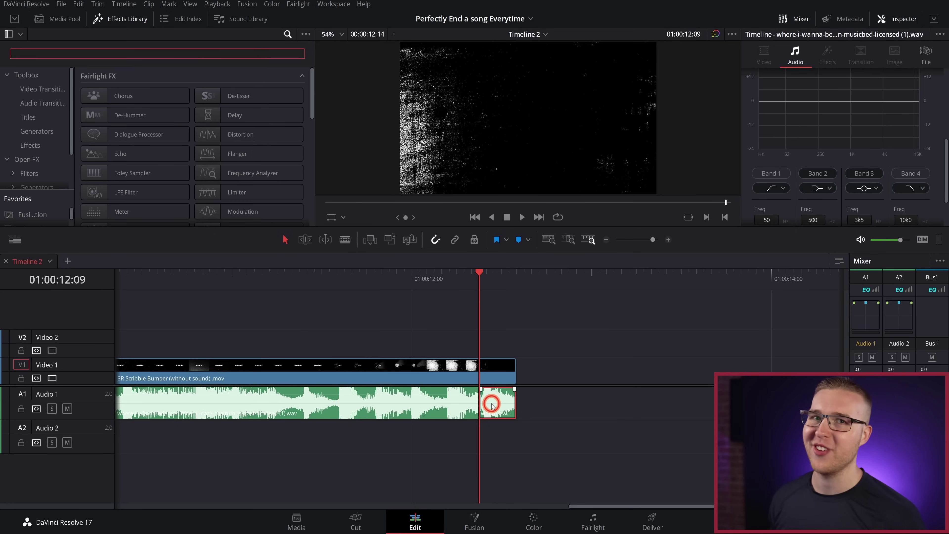
{"action": "left_click_drag", "start_coordinate": [492, 414], "coordinate": [487, 454]}
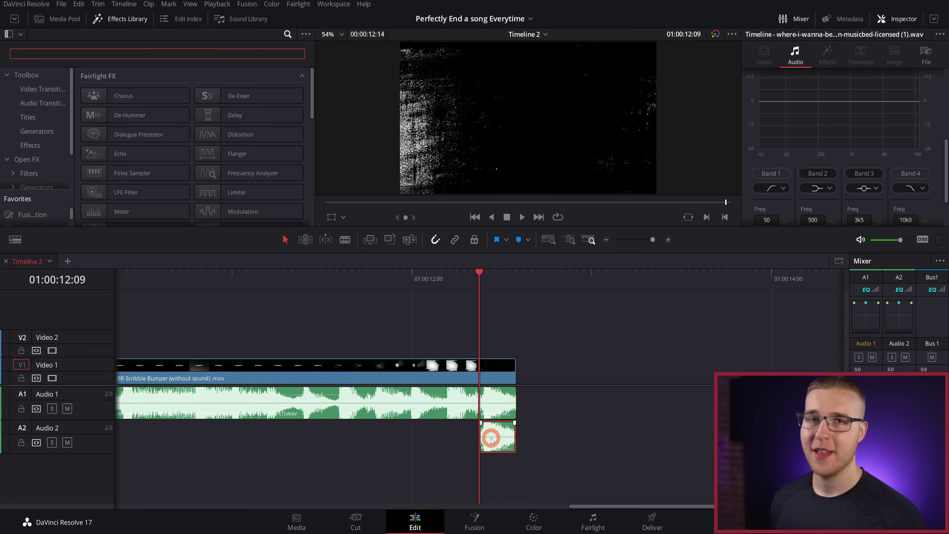
{"action": "right_click", "coordinate": [492, 440]}
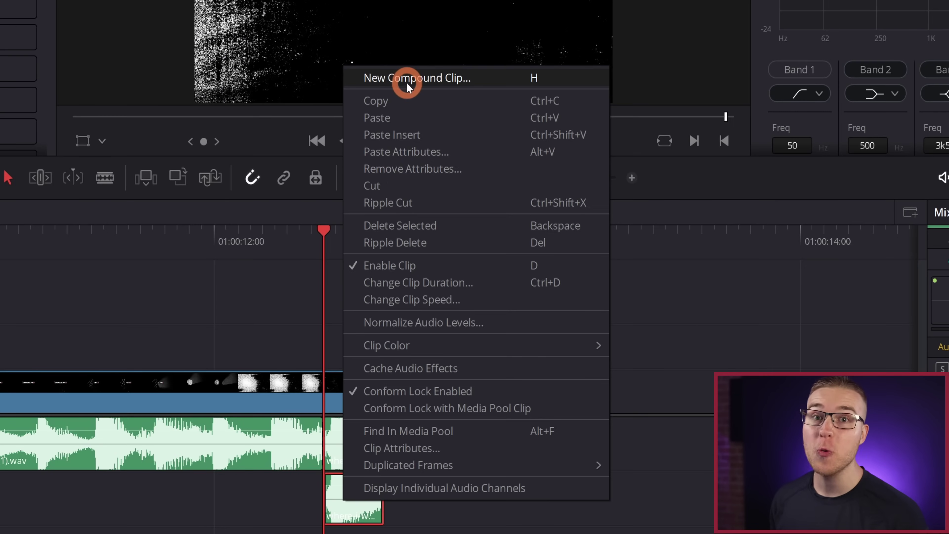
{"action": "left_click", "coordinate": [407, 85]}
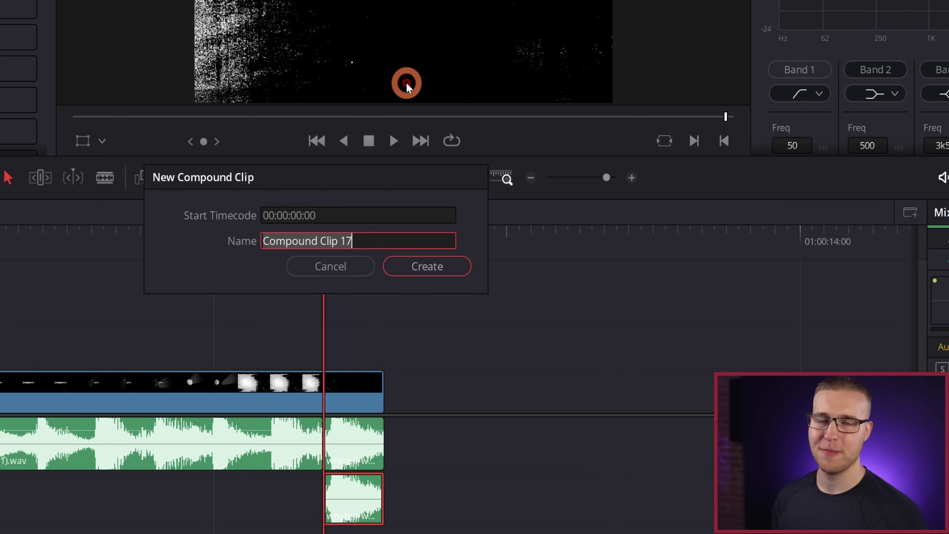
{"action": "left_click", "coordinate": [417, 269]}
{"action": "left_click", "coordinate": [301, 54]}
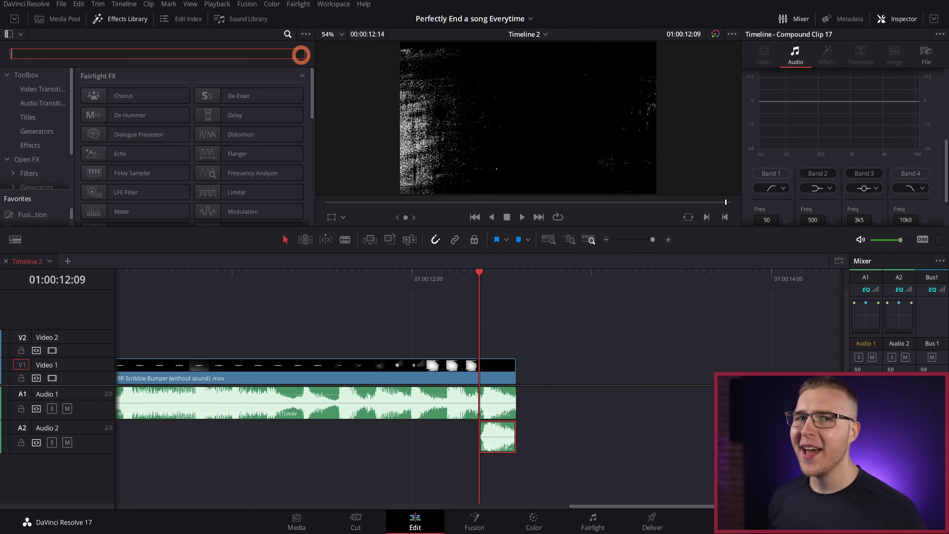
{"action": "left_click", "coordinate": [435, 357]}
Step: Apply Fairlight Reverb from the Effects Library and shrink its room to about 70 m²
{"action": "left_click", "coordinate": [151, 55]}
{"action": "type", "text": "reve"}
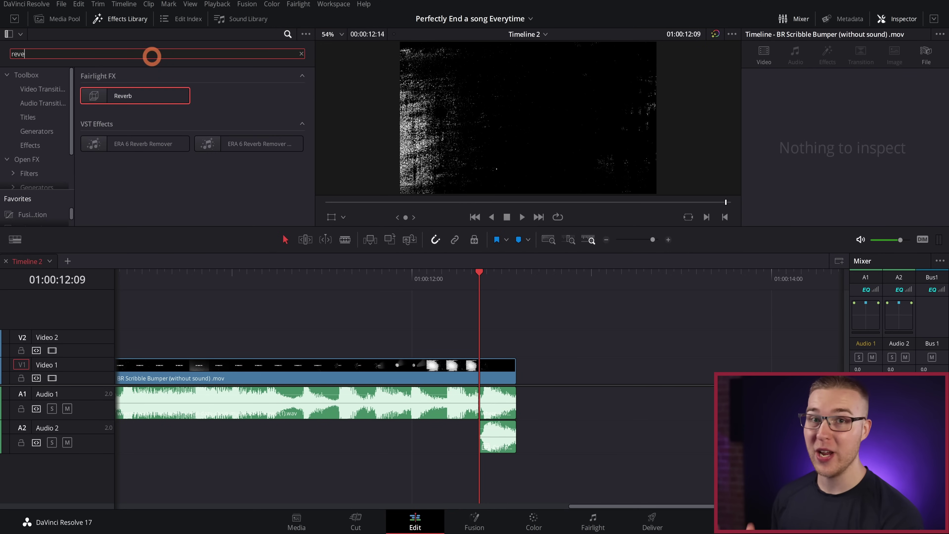
{"action": "scroll", "coordinate": [52, 112], "scroll_direction": "down", "scroll_amount": 2}
{"action": "left_click", "coordinate": [52, 111]}
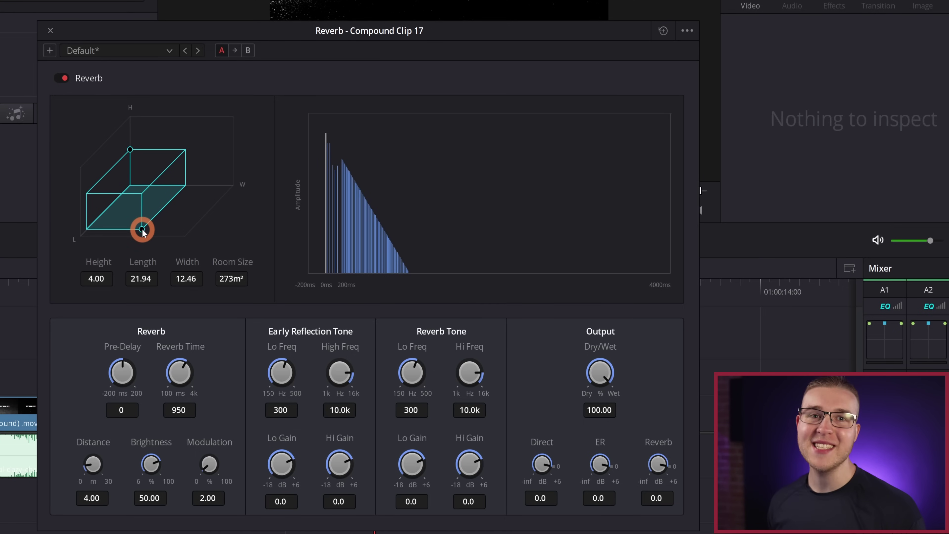
{"action": "left_click_drag", "start_coordinate": [142, 230], "coordinate": [149, 216]}
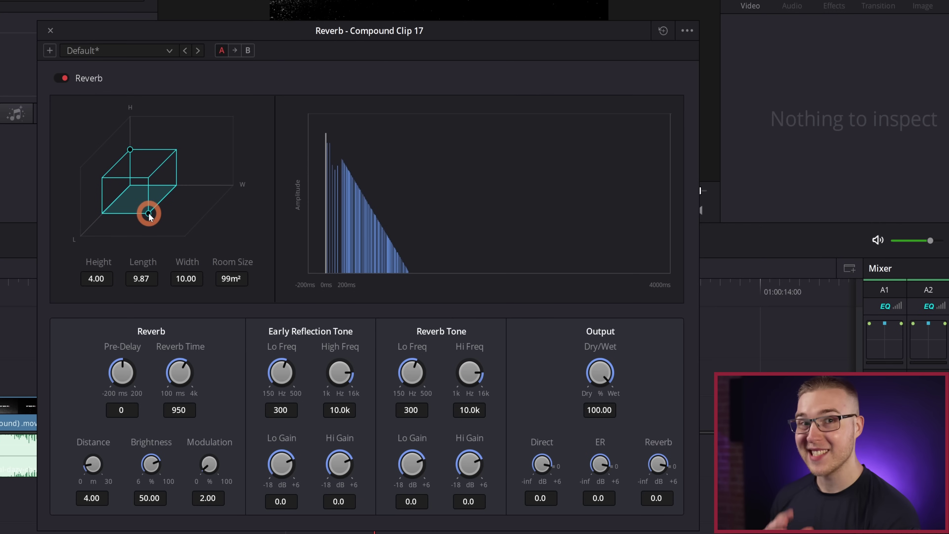
{"action": "left_click_drag", "start_coordinate": [149, 217], "coordinate": [147, 213]}
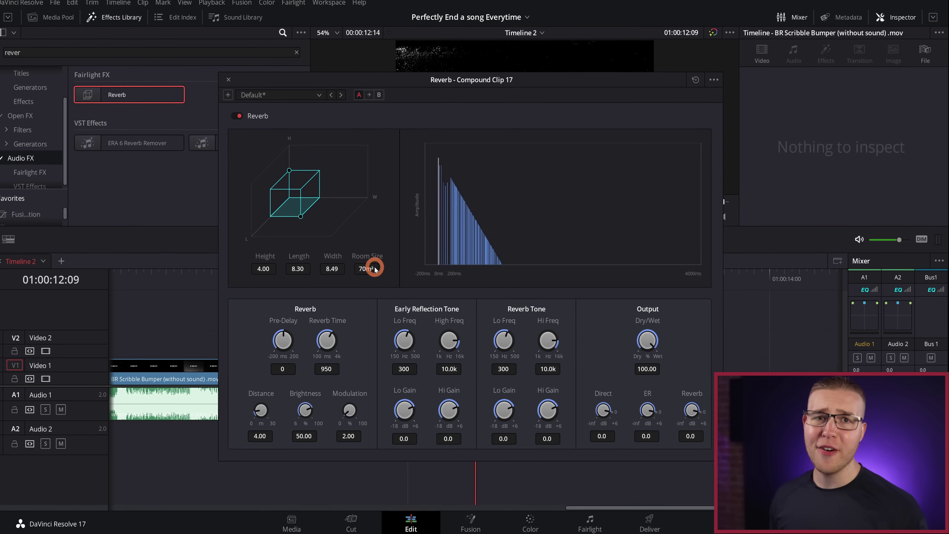
Step: Set Reverb Time to 2370 ms and Dry/Wet to 64.48, then close the Reverb window
{"action": "left_click", "coordinate": [323, 337]}
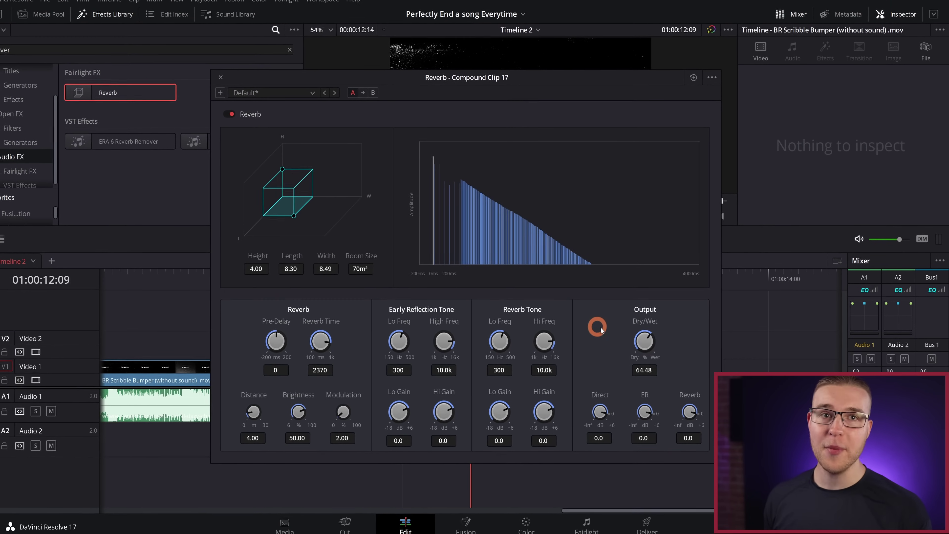
{"action": "left_click", "coordinate": [423, 262]}
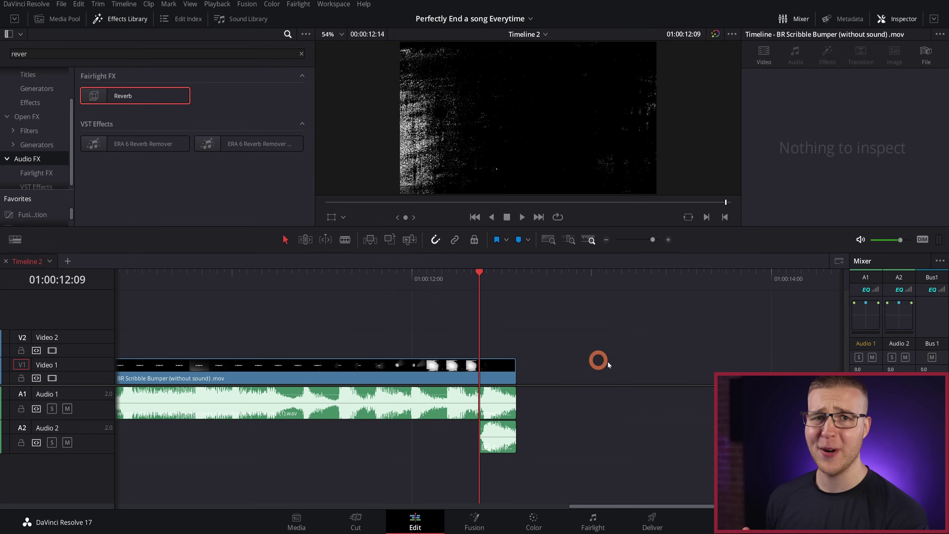
{"action": "key", "text": "space"}
{"action": "left_click", "coordinate": [398, 276]}
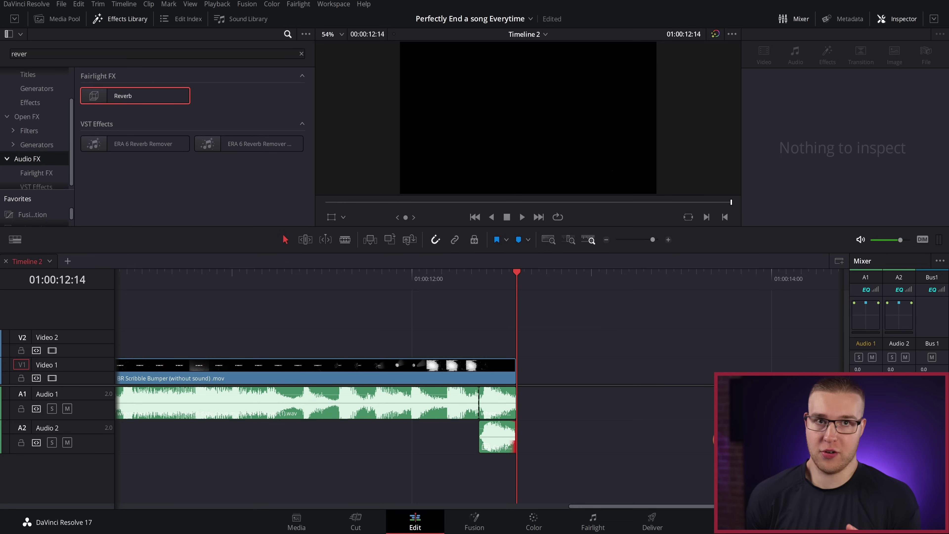
{"action": "left_click", "coordinate": [495, 440]}
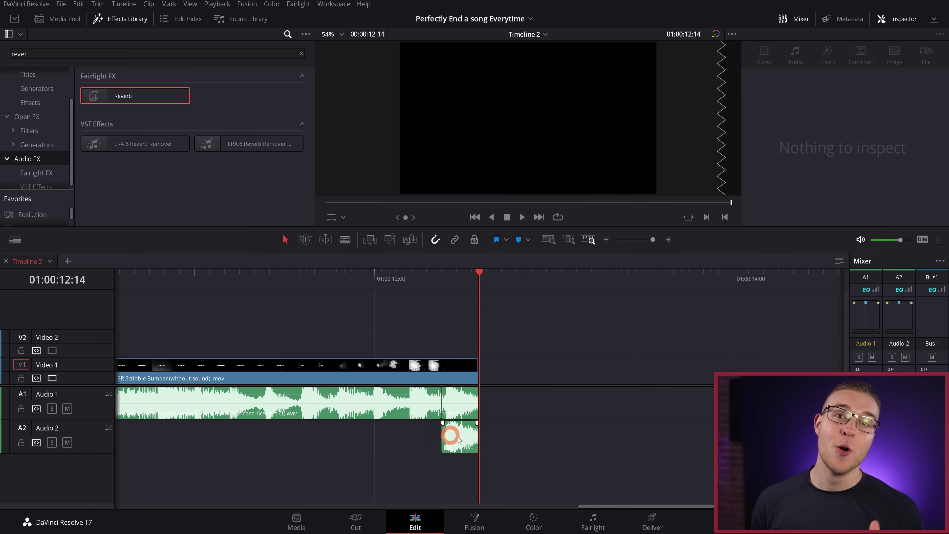
{"action": "left_click", "coordinate": [459, 439]}
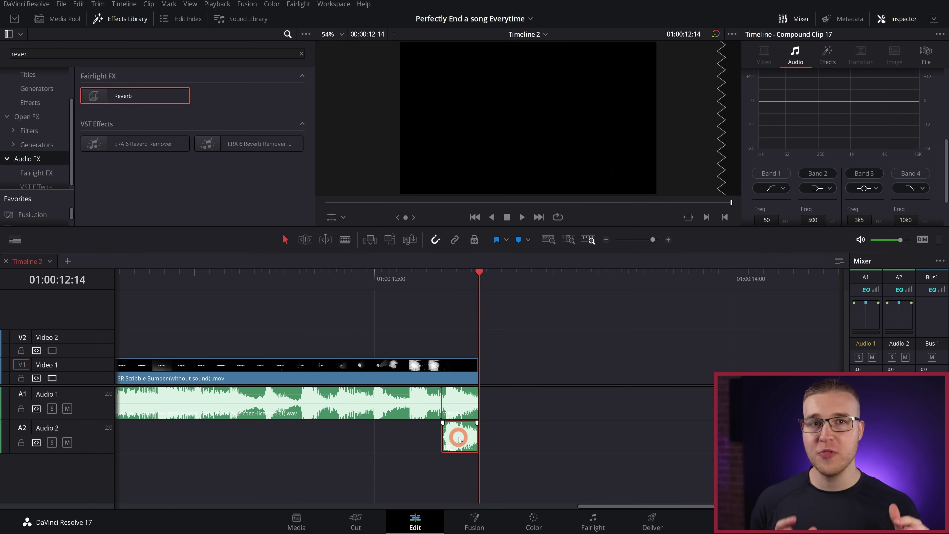
Step: Open Compound Clip 17 and Alt-drag its music into a duplicate on a new Audio 2 track
{"action": "right_click", "coordinate": [459, 439]}
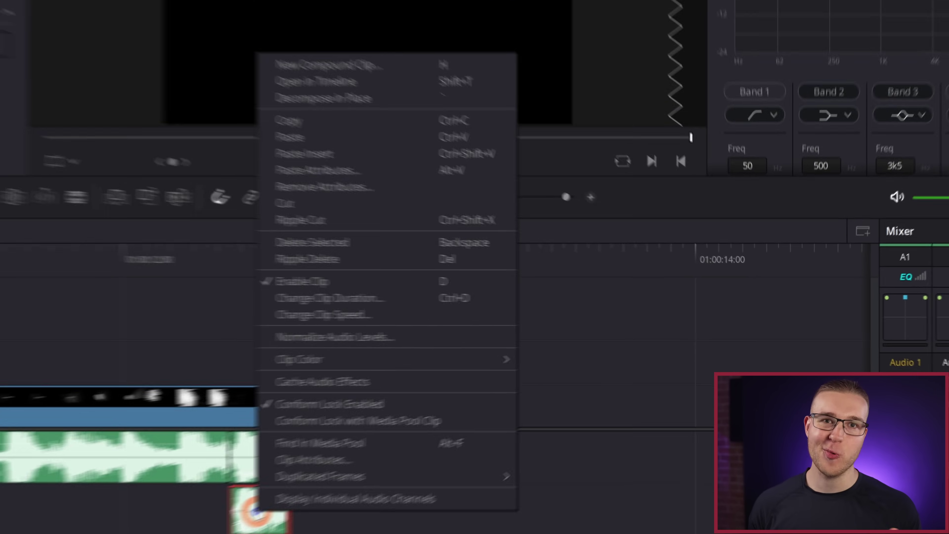
{"action": "left_click", "coordinate": [489, 168]}
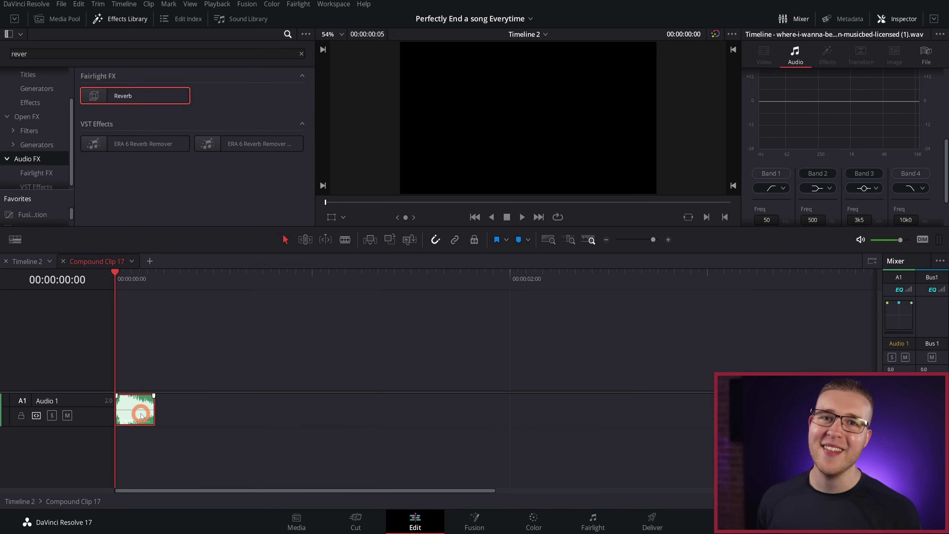
{"action": "left_click_drag", "start_coordinate": [136, 441], "coordinate": [136, 445]}
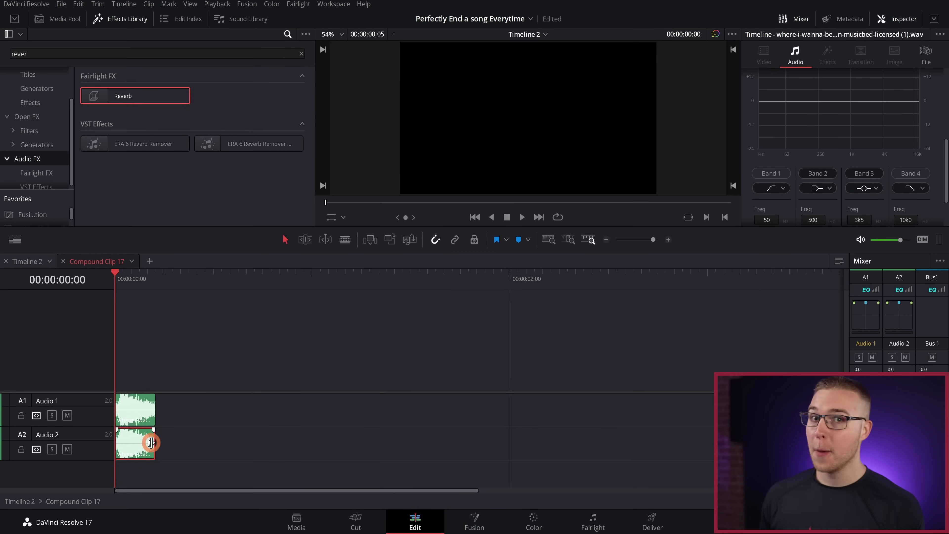
Step: Stretch the Audio 2 copy's right edge far out, then go back to Timeline 2
{"action": "left_click", "coordinate": [153, 439]}
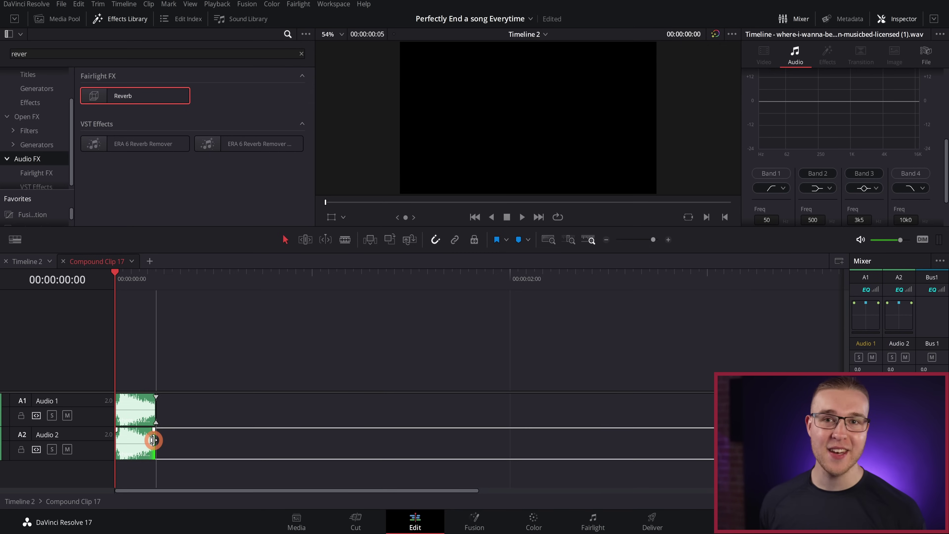
{"action": "left_click_drag", "start_coordinate": [153, 440], "coordinate": [711, 441]}
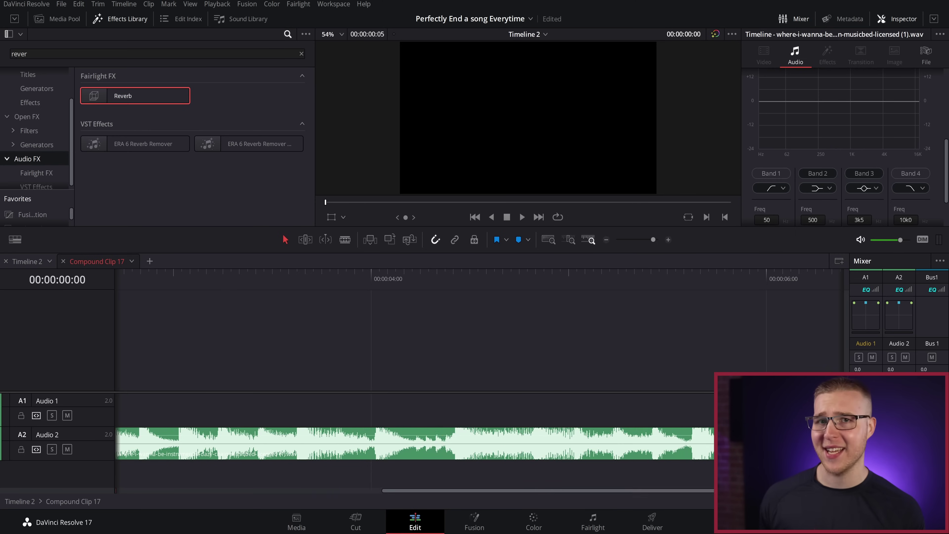
{"action": "left_click", "coordinate": [435, 424]}
{"action": "left_click", "coordinate": [356, 445]}
{"action": "key", "text": "d"}
{"action": "left_click", "coordinate": [211, 442]}
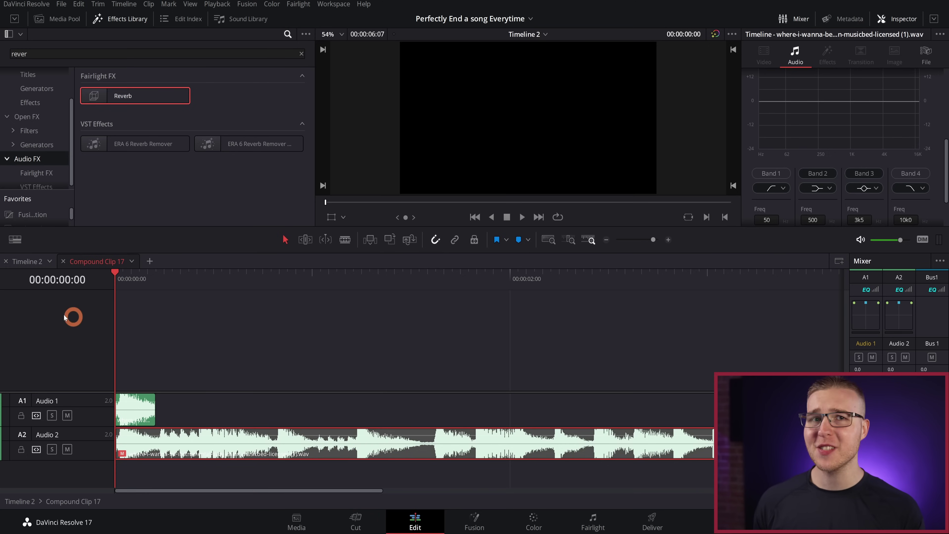
{"action": "left_click", "coordinate": [30, 263]}
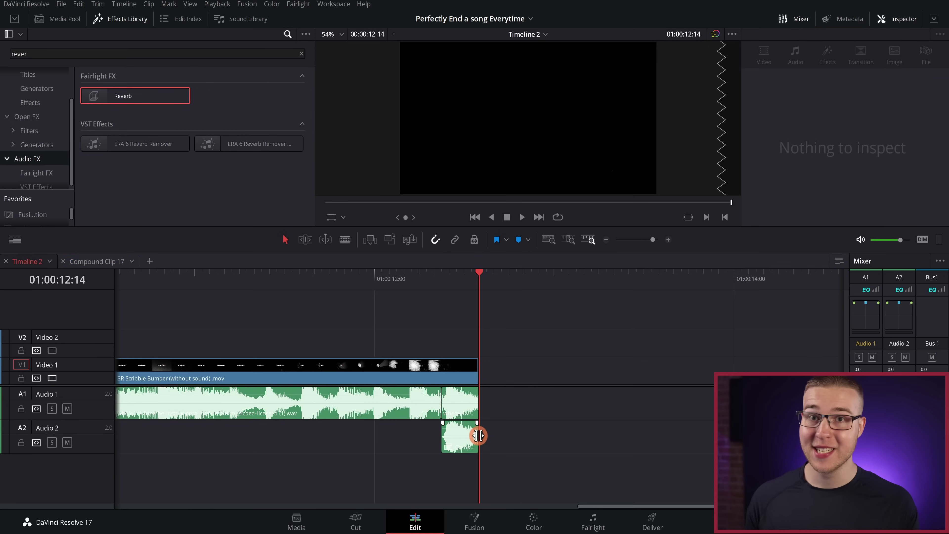
Step: Drag Compound Clip 17's right edge about 1:08 past the video's end and play back the ending
{"action": "left_click_drag", "start_coordinate": [478, 435], "coordinate": [717, 434]}
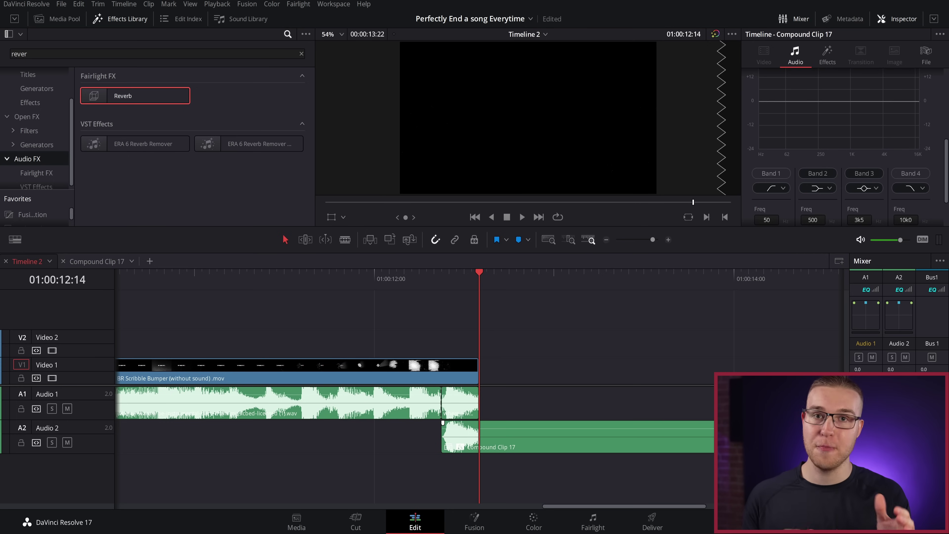
{"action": "left_click", "coordinate": [463, 280]}
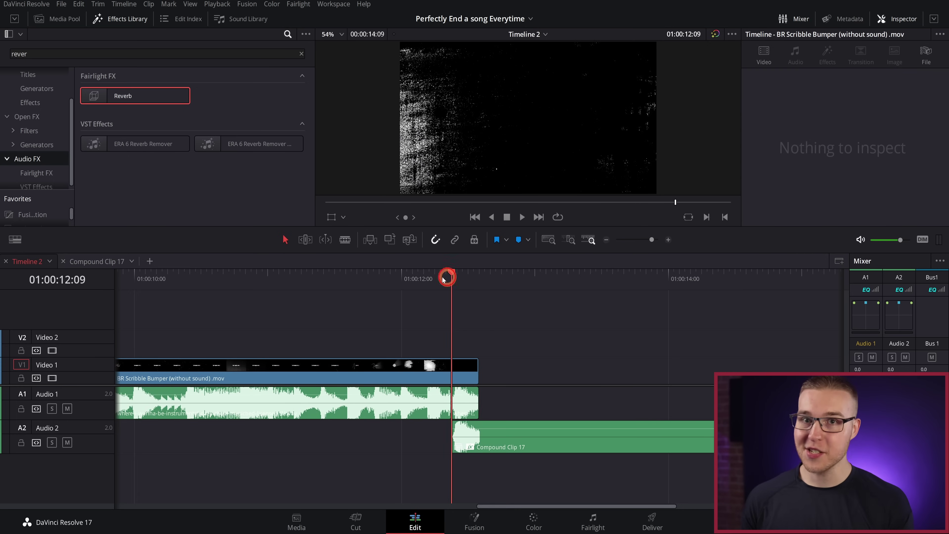
{"action": "left_click", "coordinate": [423, 279]}
{"action": "key", "text": "space"}
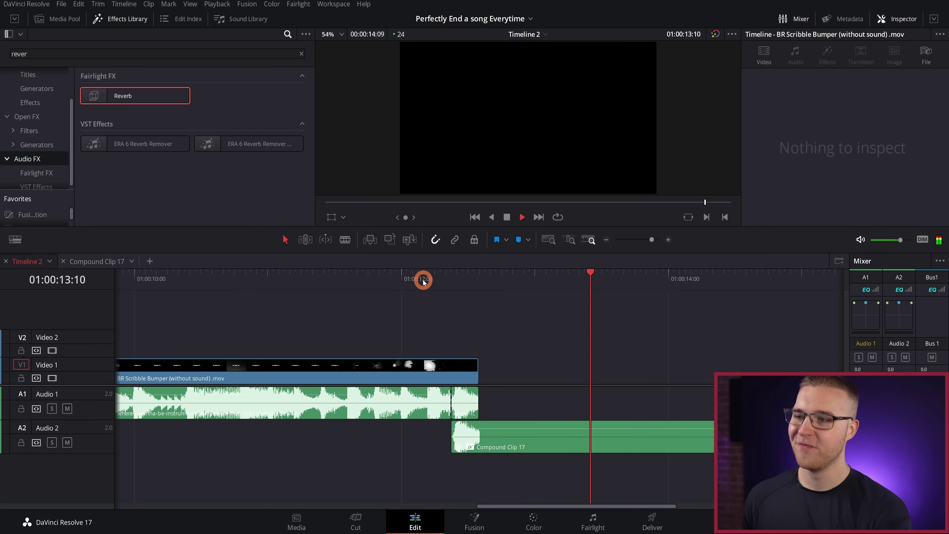
{"action": "key", "text": "space"}
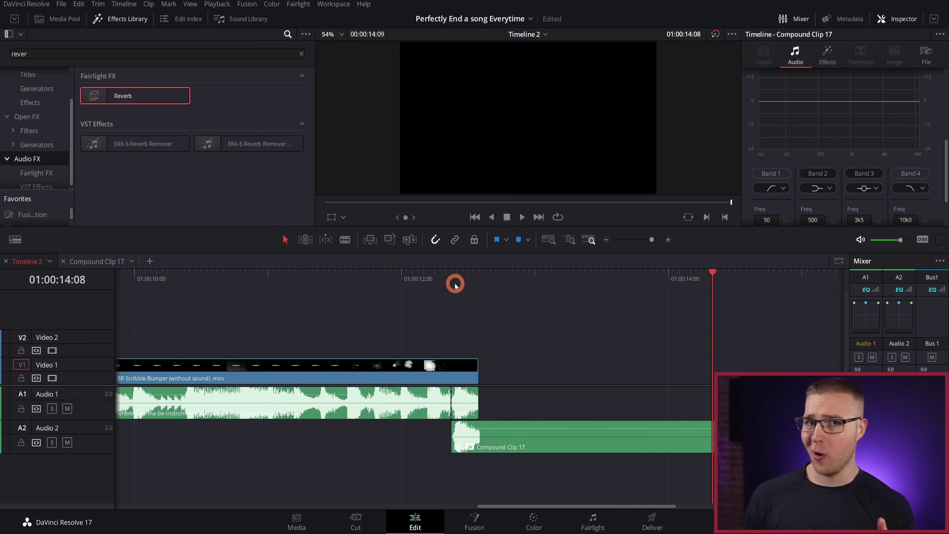
{"action": "left_click", "coordinate": [454, 284]}
{"action": "left_click", "coordinate": [491, 429]}
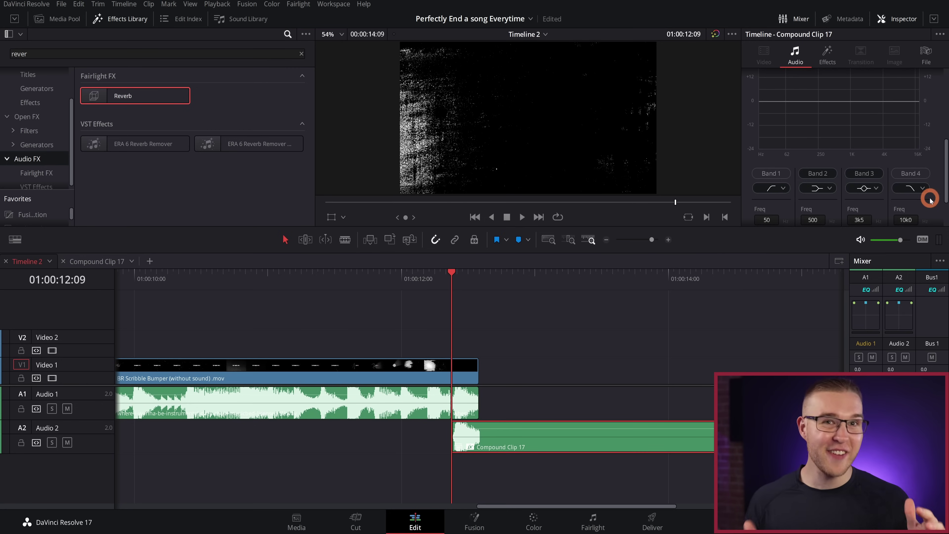
Step: In the Inspector's Effects tab, turn the Reverb Time knob down from 2370 to 1552 ms
{"action": "scroll", "coordinate": [930, 199], "scroll_direction": "up", "scroll_amount": 5}
{"action": "left_click", "coordinate": [827, 58]}
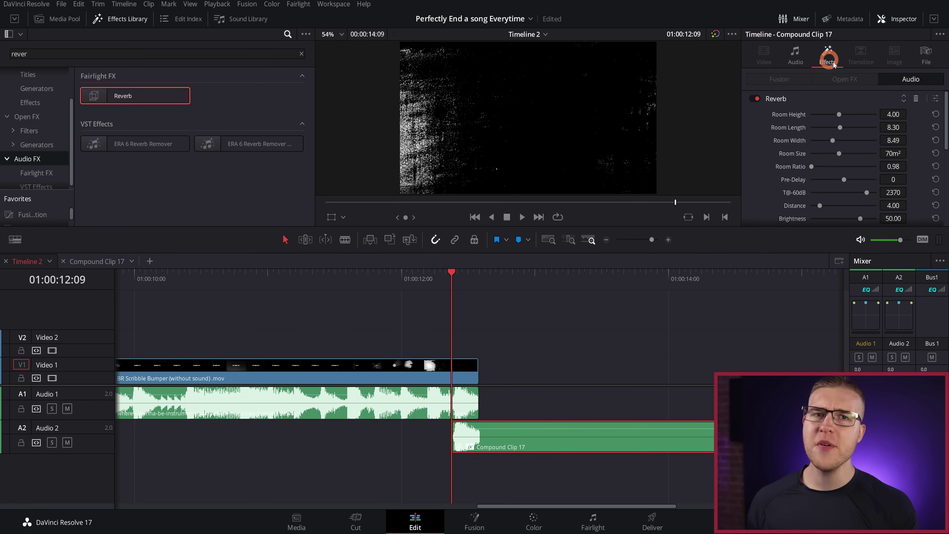
{"action": "left_click", "coordinate": [935, 99]}
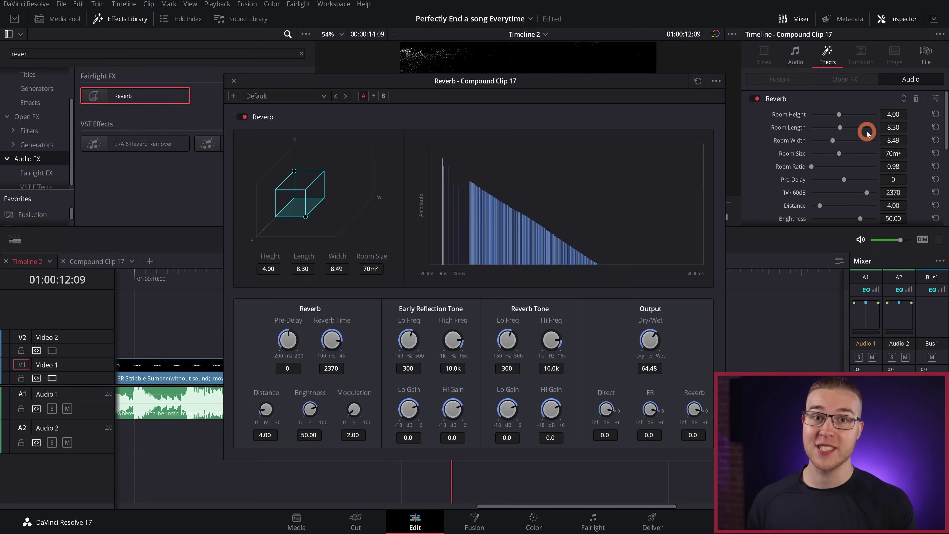
{"action": "left_click_drag", "start_coordinate": [330, 339], "coordinate": [320, 338]}
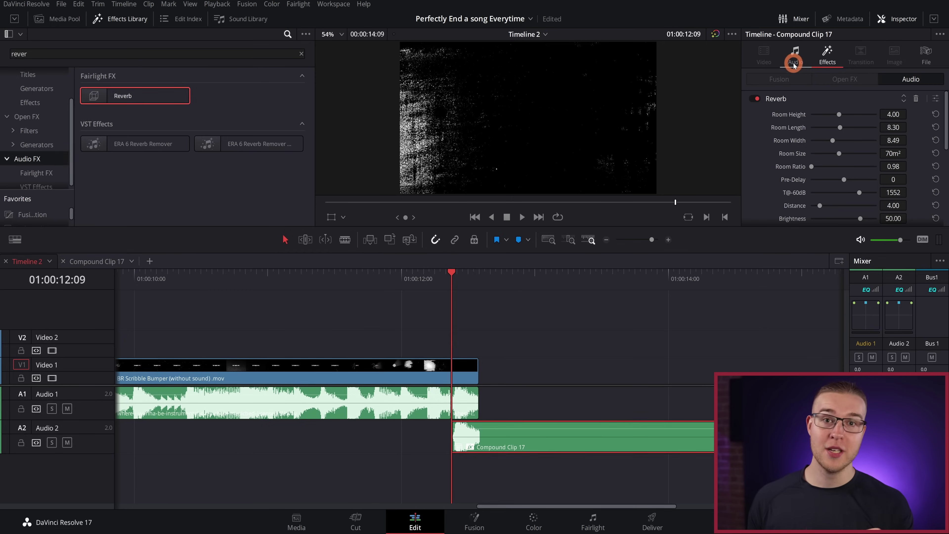
{"action": "left_click", "coordinate": [794, 64]}
Step: Enable the clip's Equalizer and switch on band 4 as a high shelf
{"action": "scroll", "coordinate": [797, 128], "scroll_direction": "down", "scroll_amount": 1}
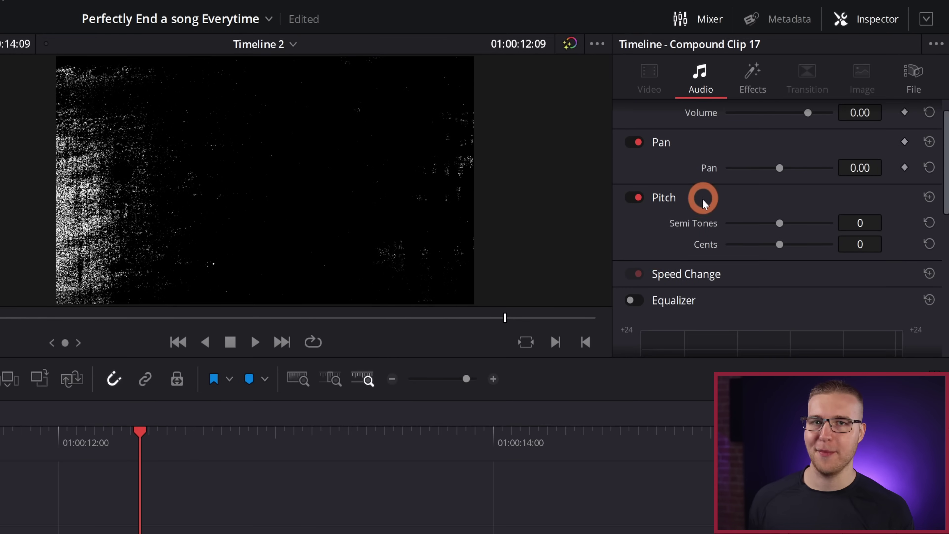
{"action": "left_click", "coordinate": [634, 299]}
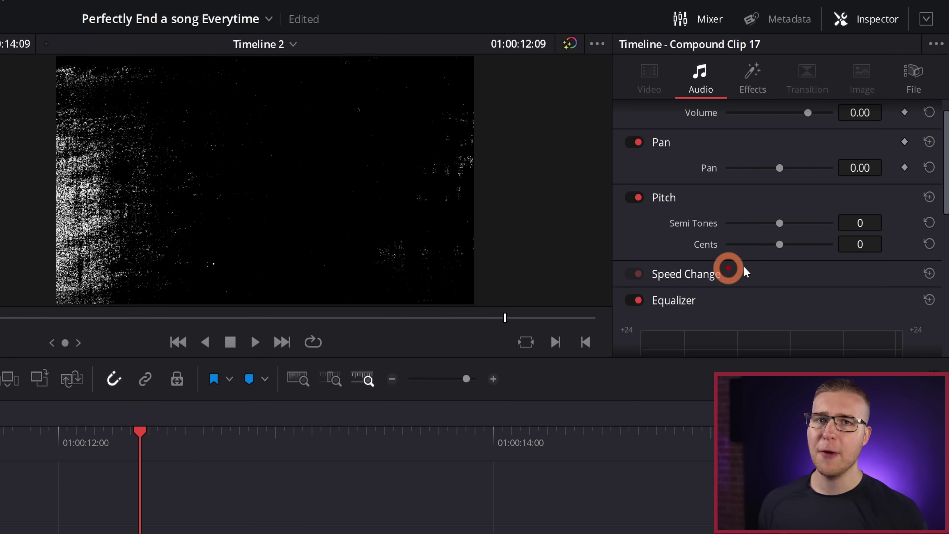
{"action": "scroll", "coordinate": [695, 275], "scroll_direction": "down", "scroll_amount": 6}
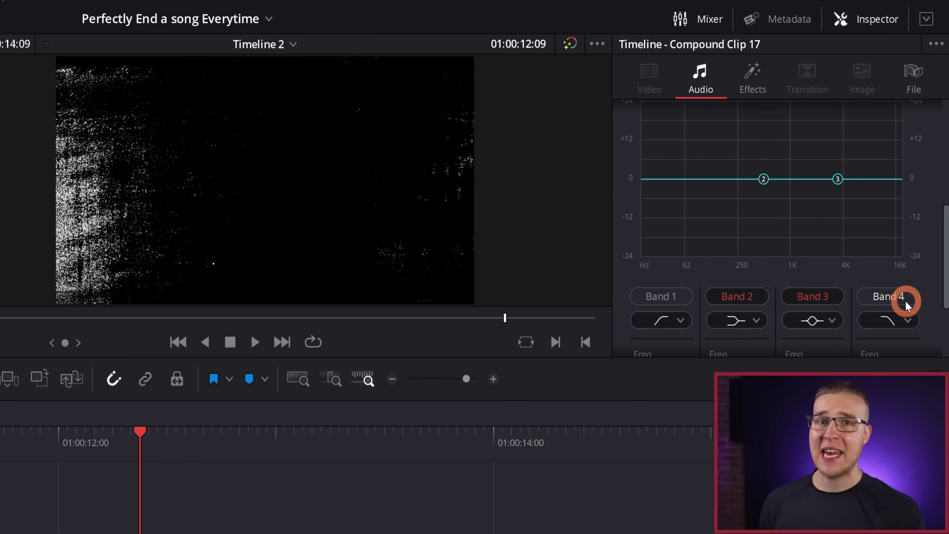
{"action": "left_click", "coordinate": [904, 296]}
{"action": "left_click", "coordinate": [907, 320]}
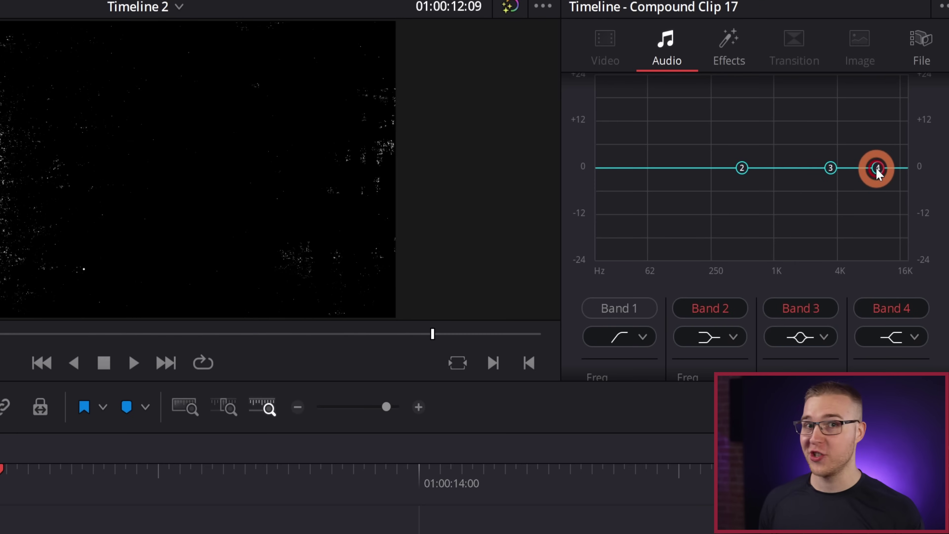
Step: Try cutting the highs with band 4, play the ending from 01:00:11:19, then boost them instead
{"action": "left_click_drag", "start_coordinate": [903, 119], "coordinate": [899, 134]}
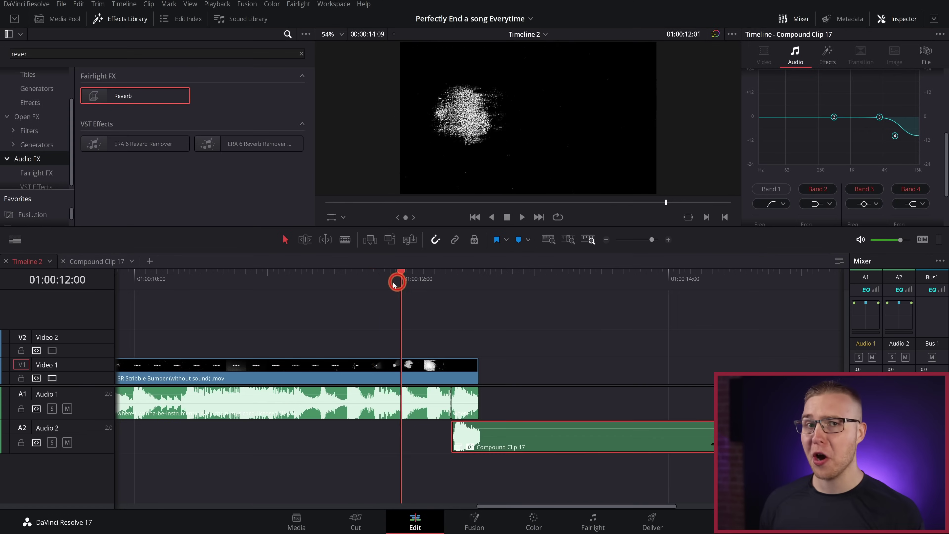
{"action": "left_click_drag", "start_coordinate": [396, 275], "coordinate": [374, 286]}
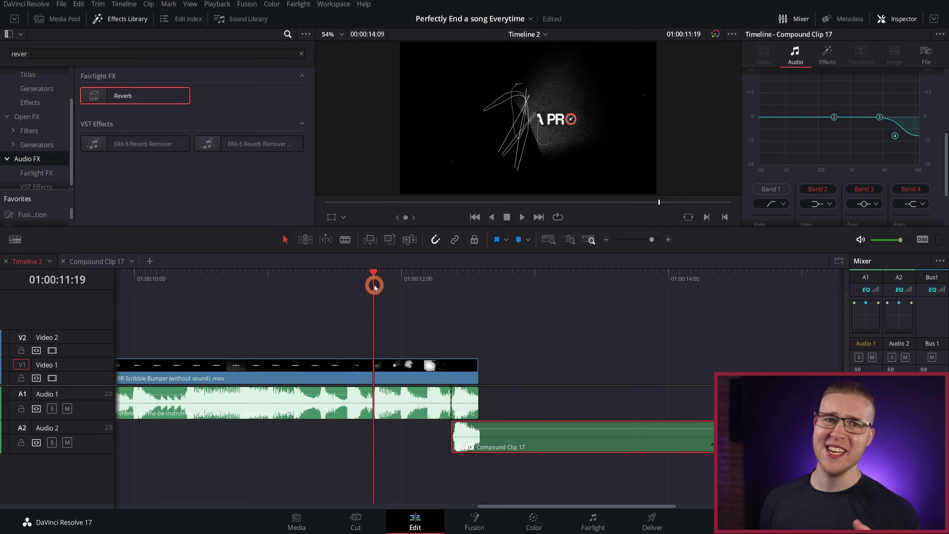
{"action": "key", "text": "space"}
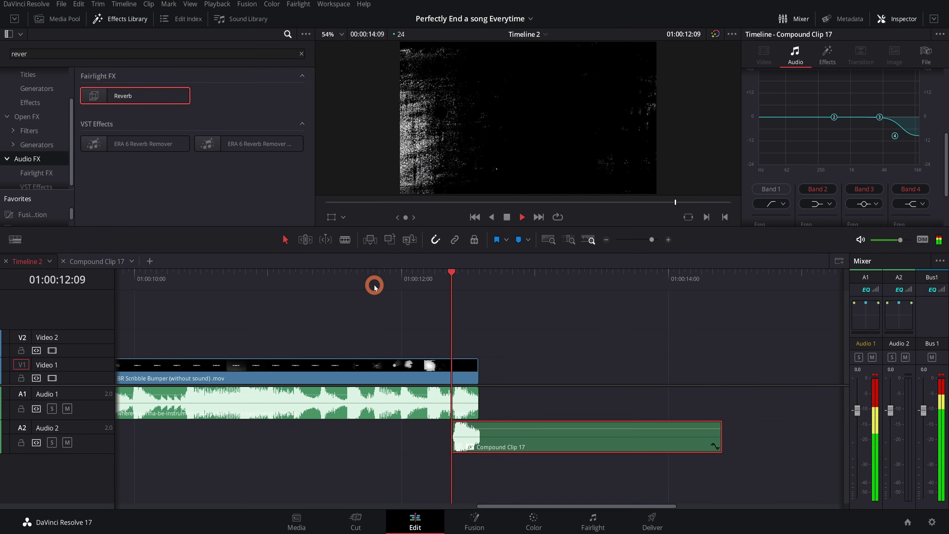
{"action": "key", "text": "space"}
{"action": "left_click_drag", "start_coordinate": [895, 136], "coordinate": [893, 86]}
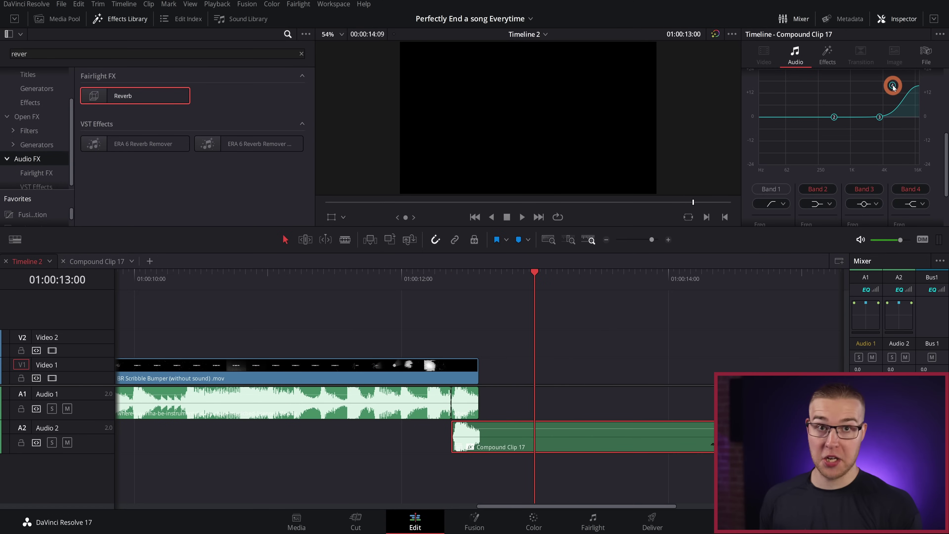